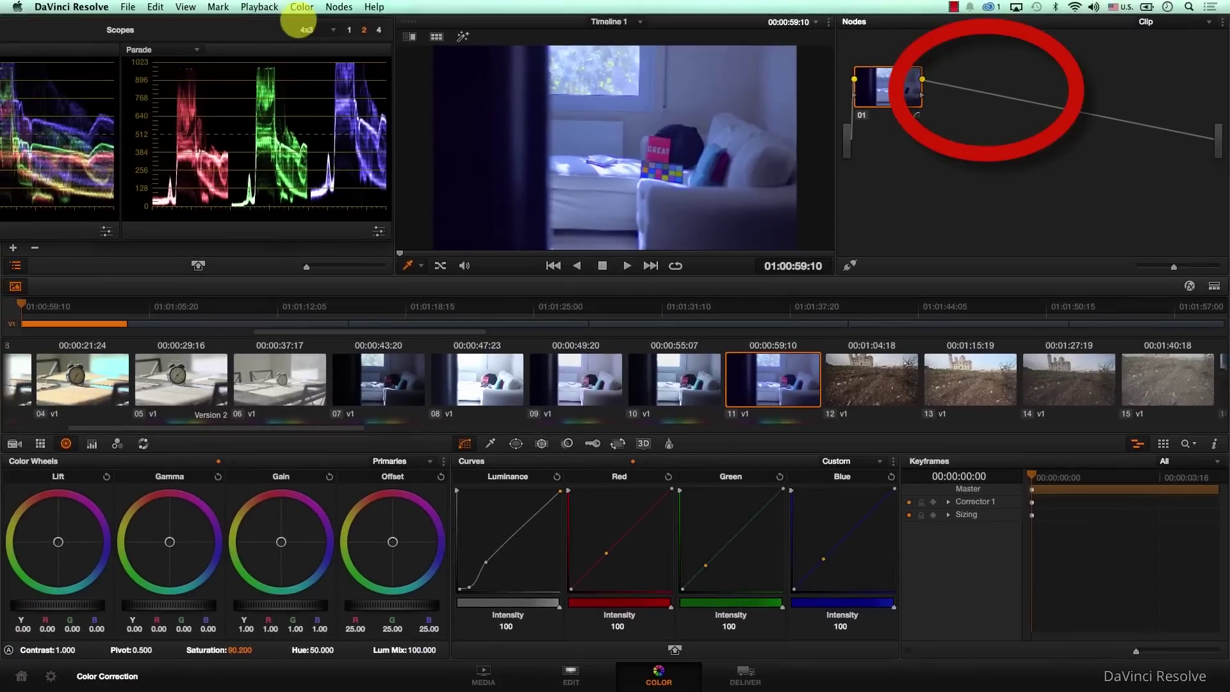
- From the Nodes menu, add serial node 02 after node 01 on the bedroom clip
left_click(340, 7)
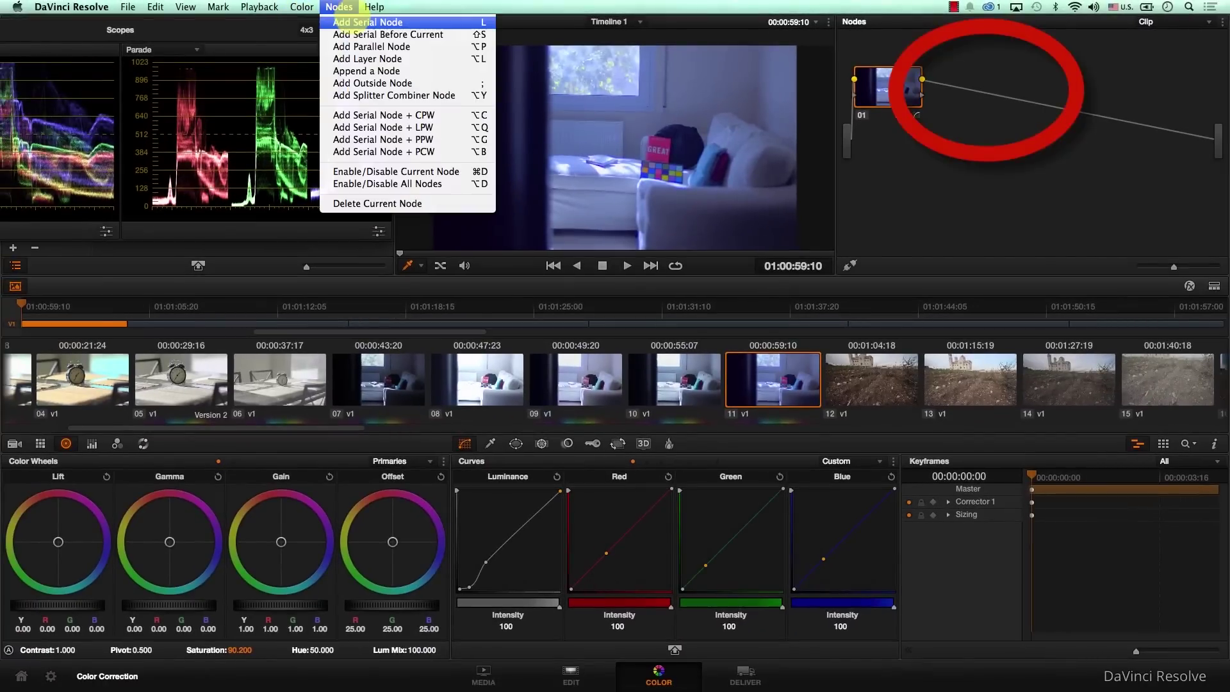
left_click(356, 22)
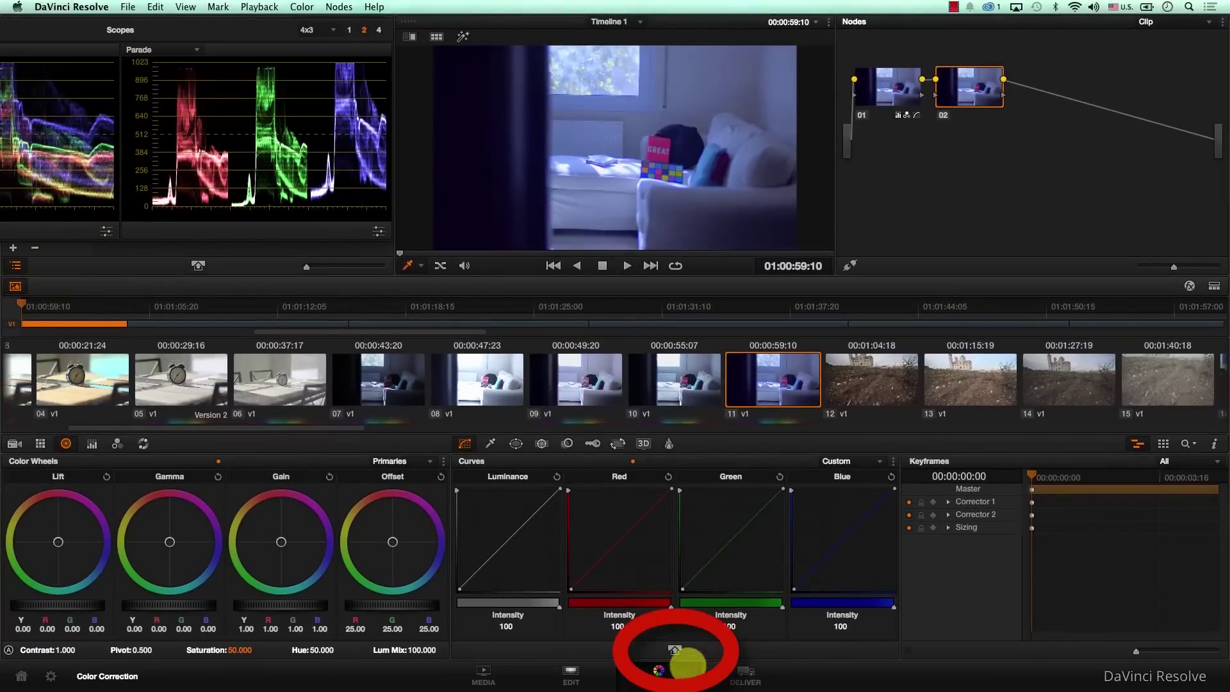
- In the enlarged Curves window, ungang the custom curves and drag the Blue point down at the neutral sample
left_click(675, 650)
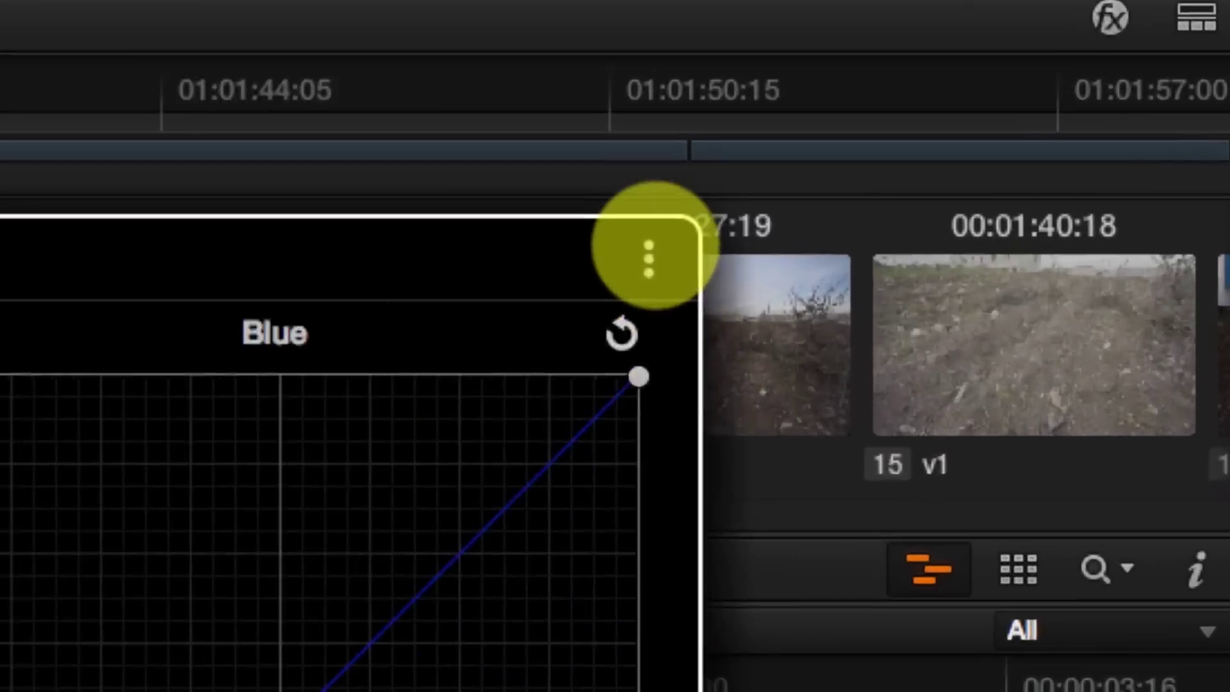
left_click(1051, 353)
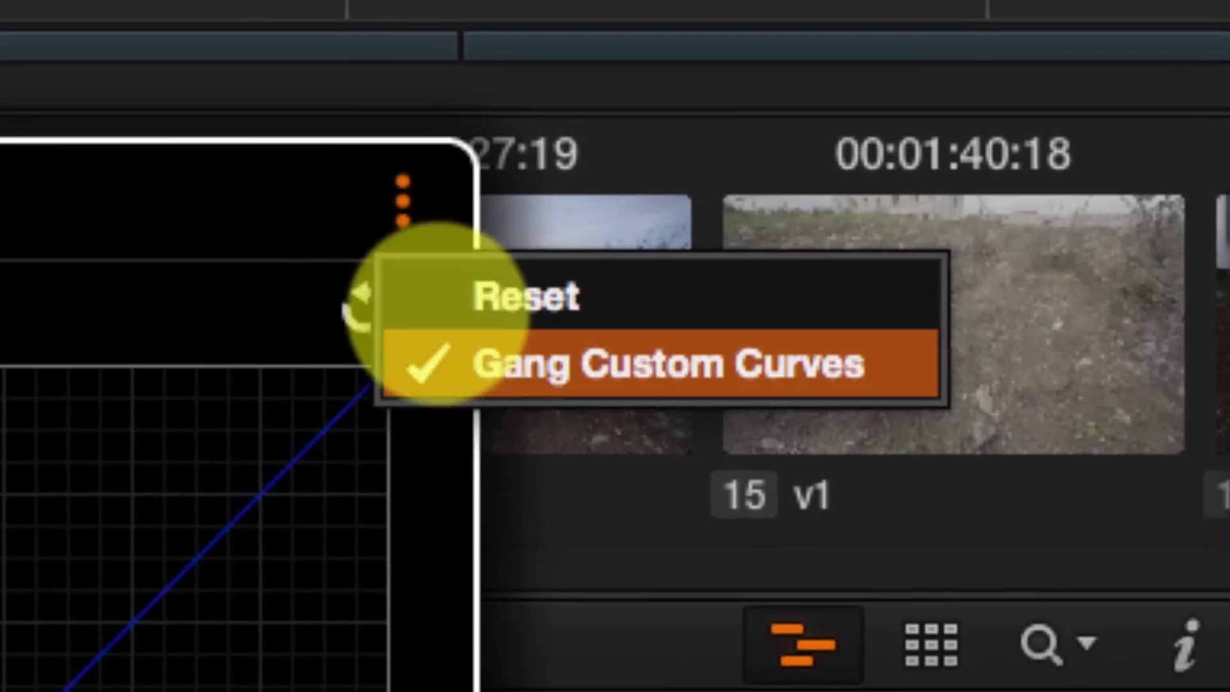
left_click(752, 363)
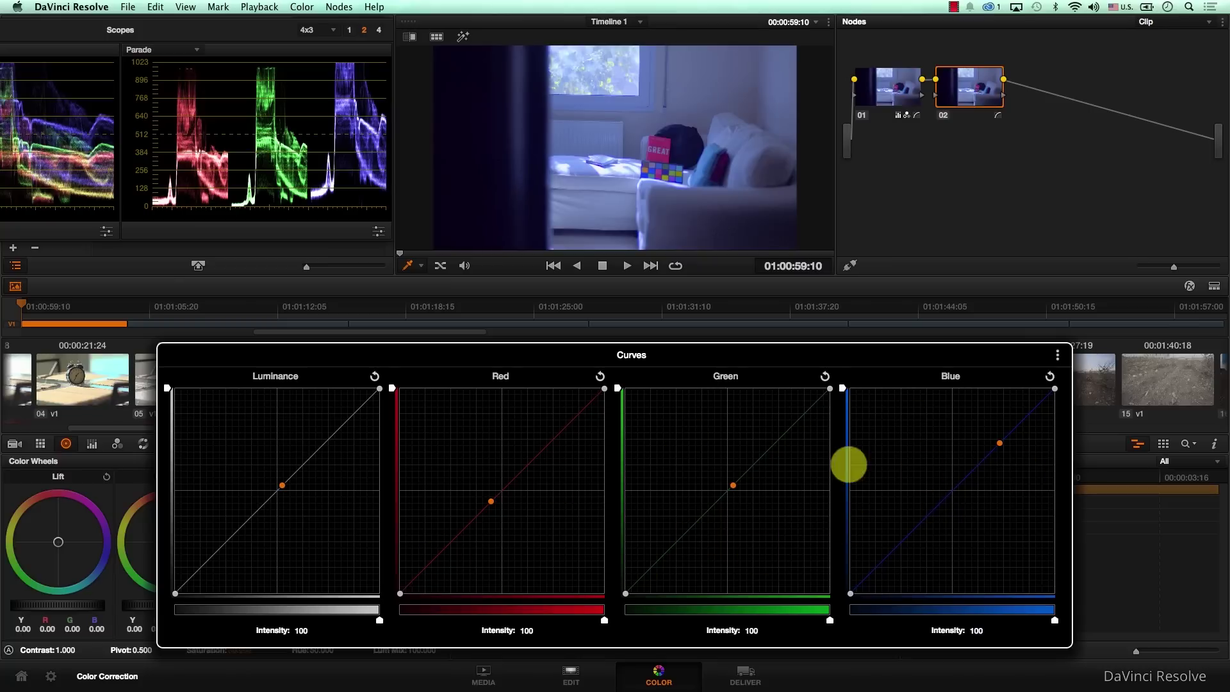
left_click_drag(999, 443, 999, 492)
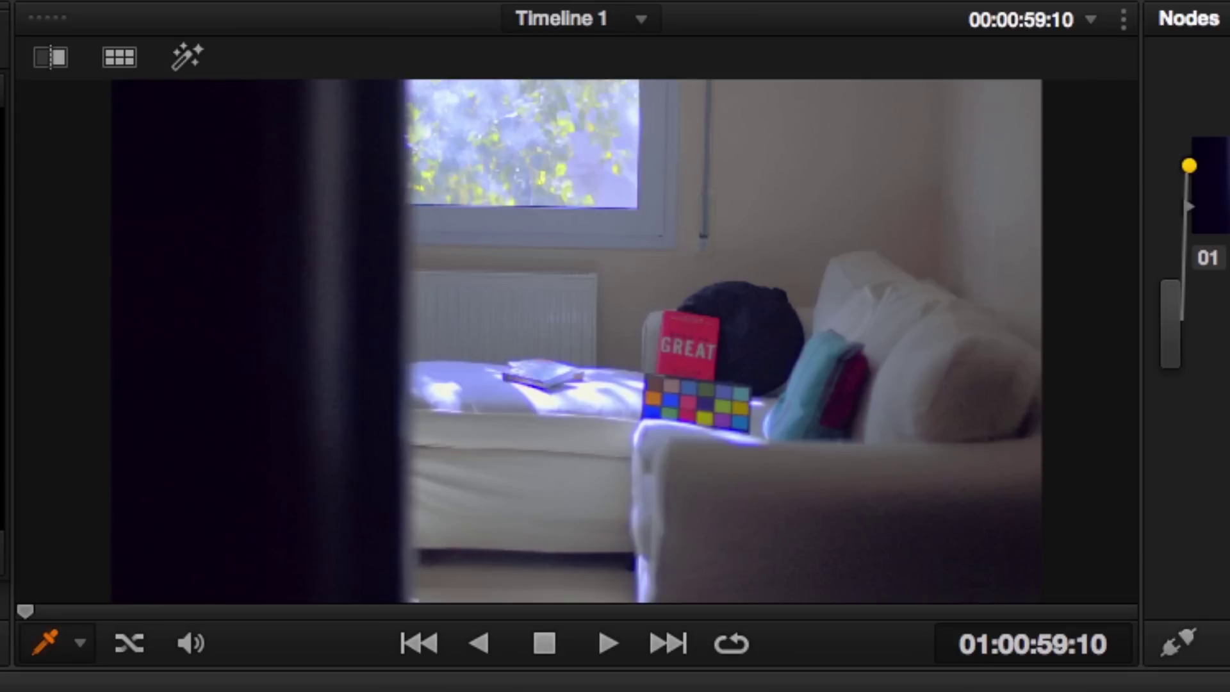
- Move to clip 43, the piano shot, and sample the white sheet music onto the enlarged curves
key("Down")
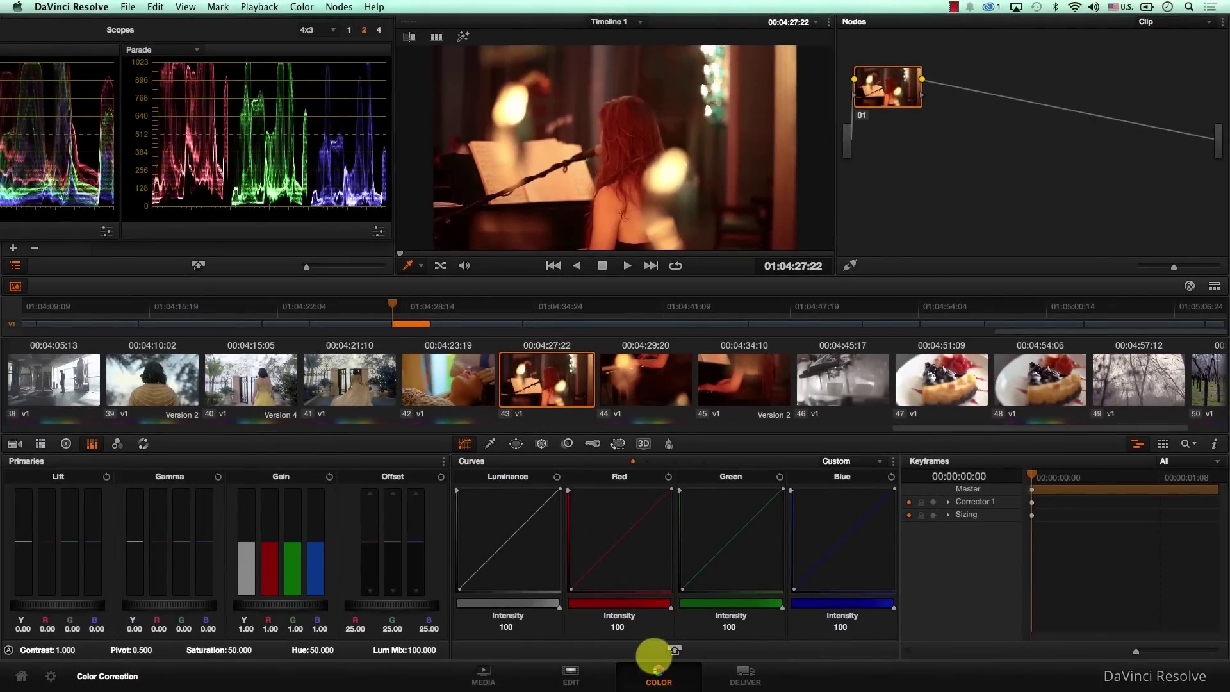
left_click(673, 650)
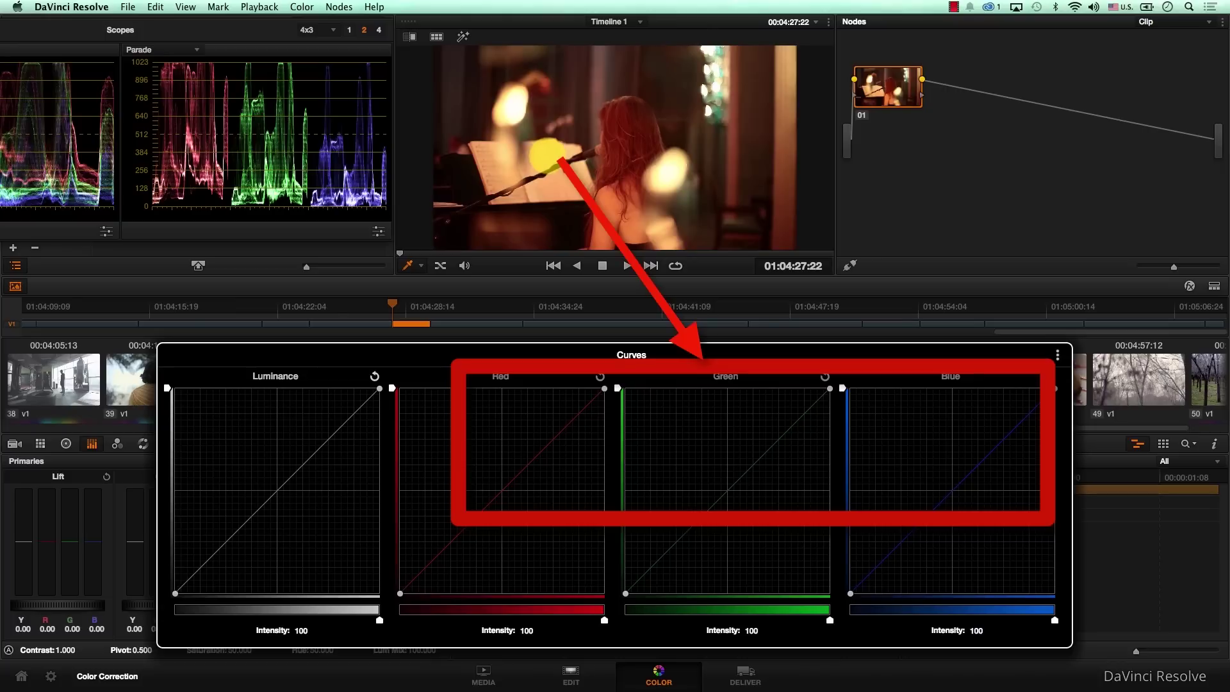
left_click(545, 154)
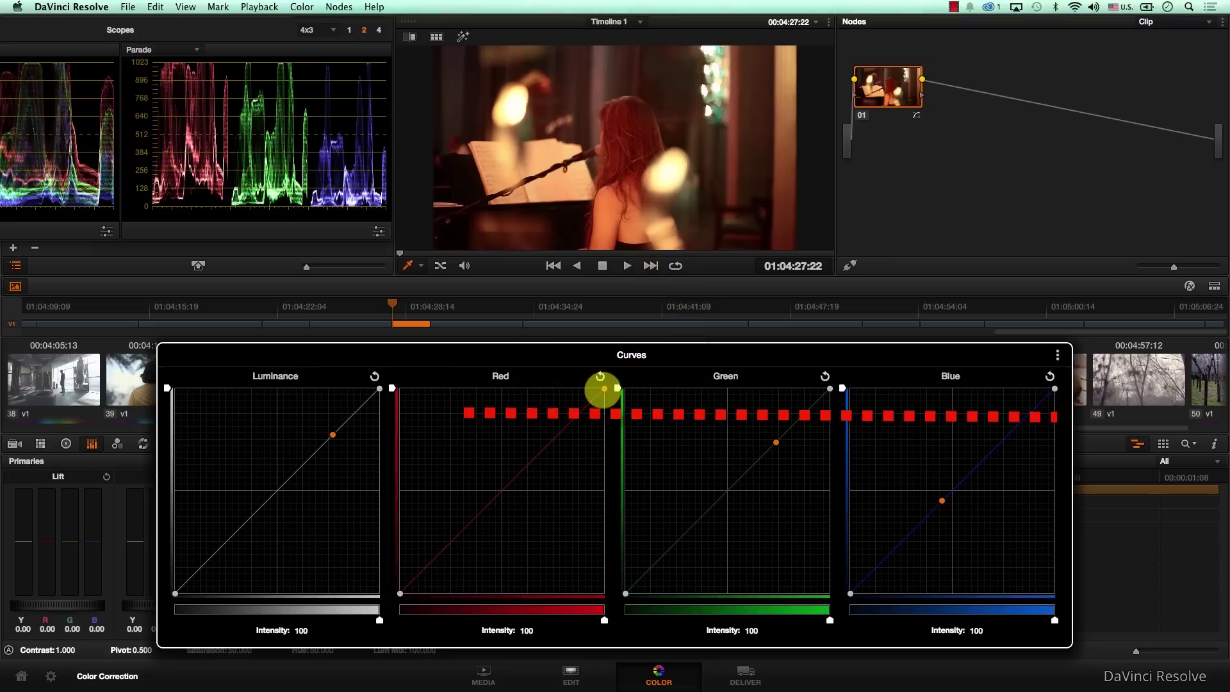
- Lower Red and raise Green and Blue so all three meet at the sheet-music sample point
left_click_drag(604, 388, 604, 412)
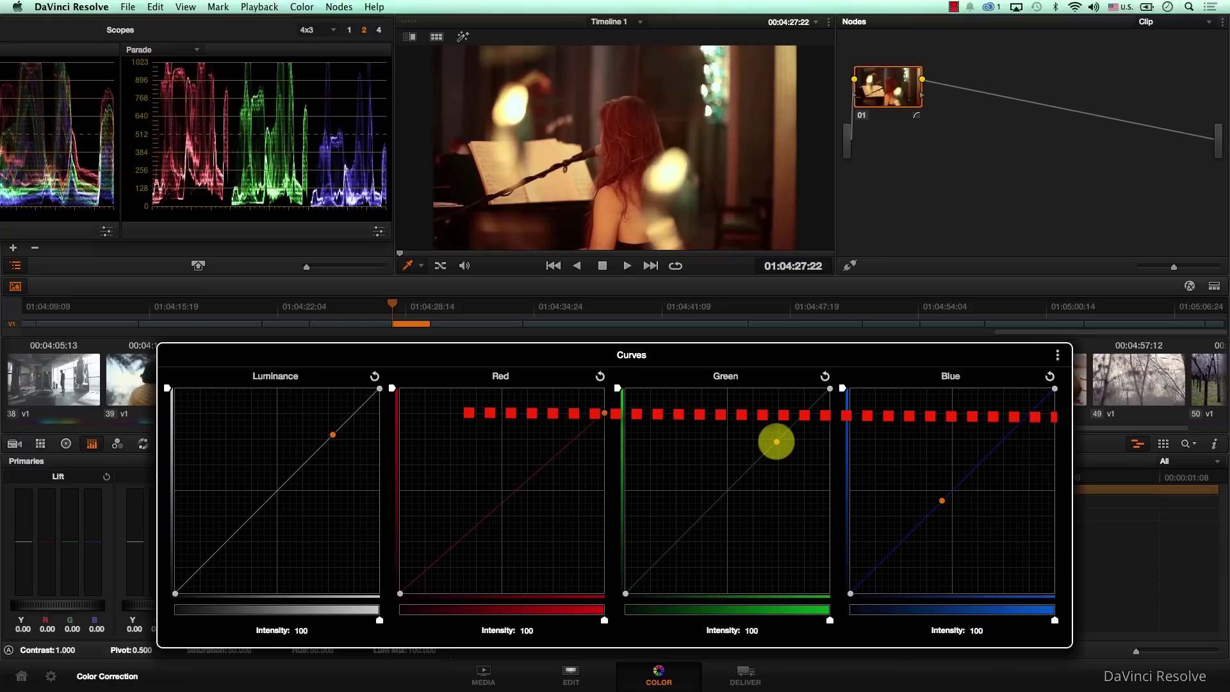
left_click_drag(776, 440, 777, 414)
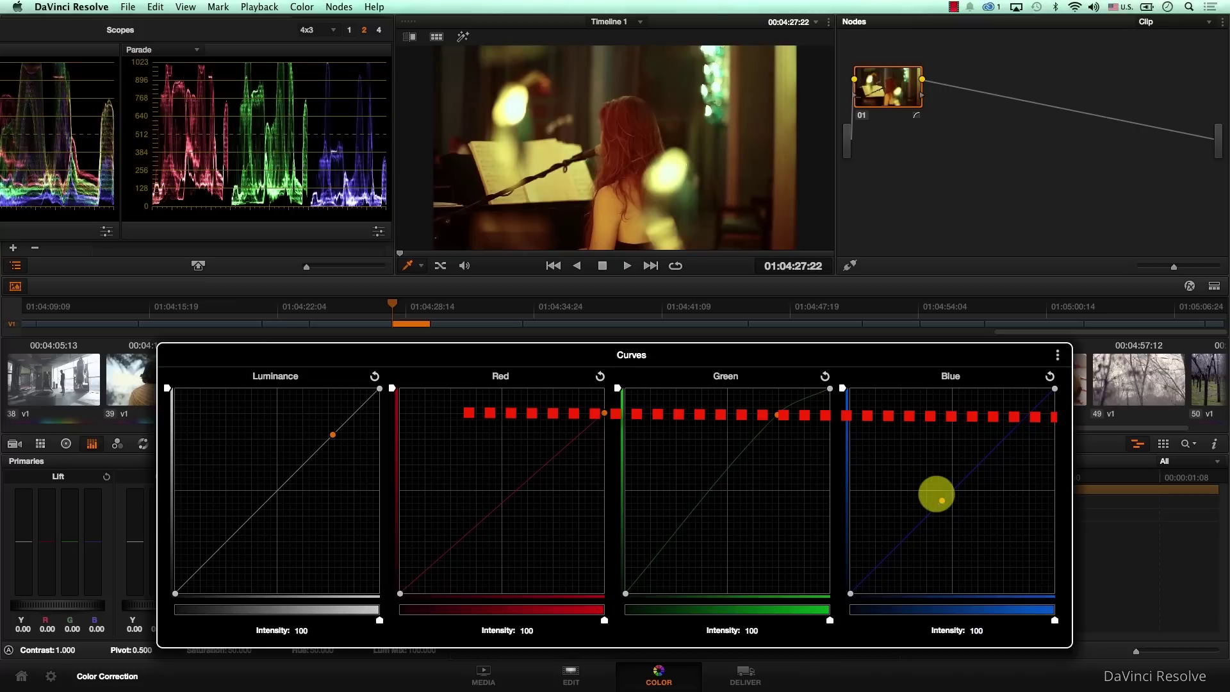
left_click_drag(941, 500, 939, 420)
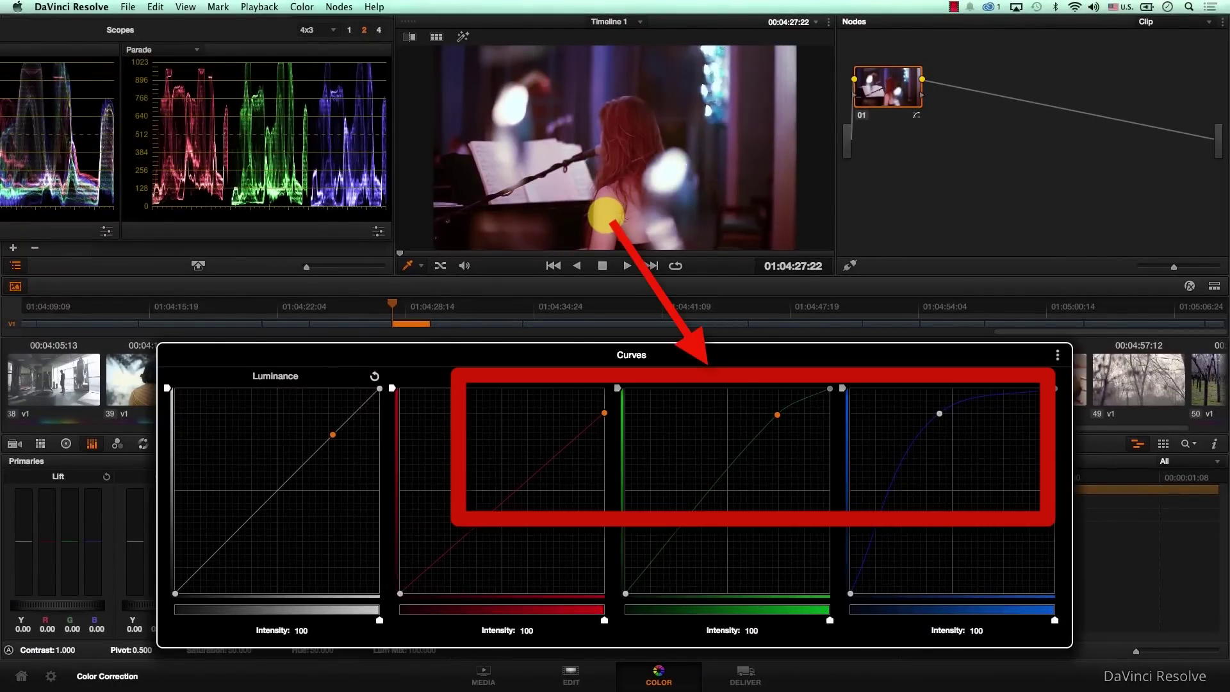
- Sample the singer's skin, pull the Blue curve down there in two drags, and nudge Green slightly down
left_click(605, 216)
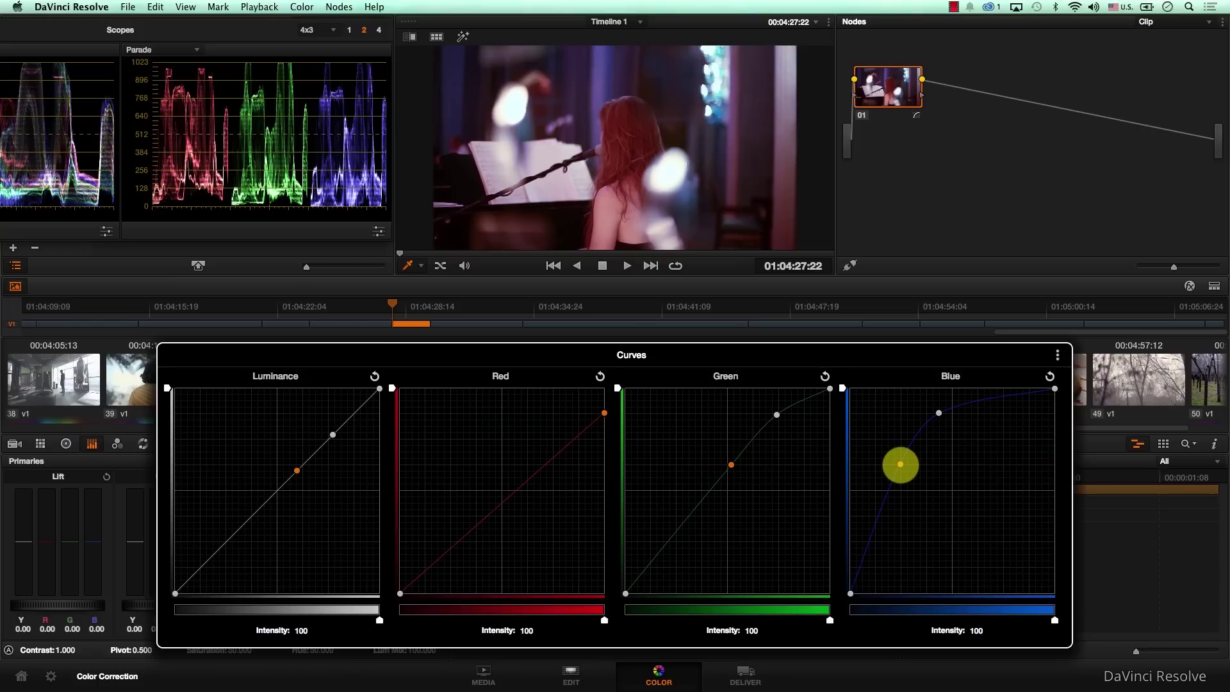
left_click_drag(900, 464, 902, 485)
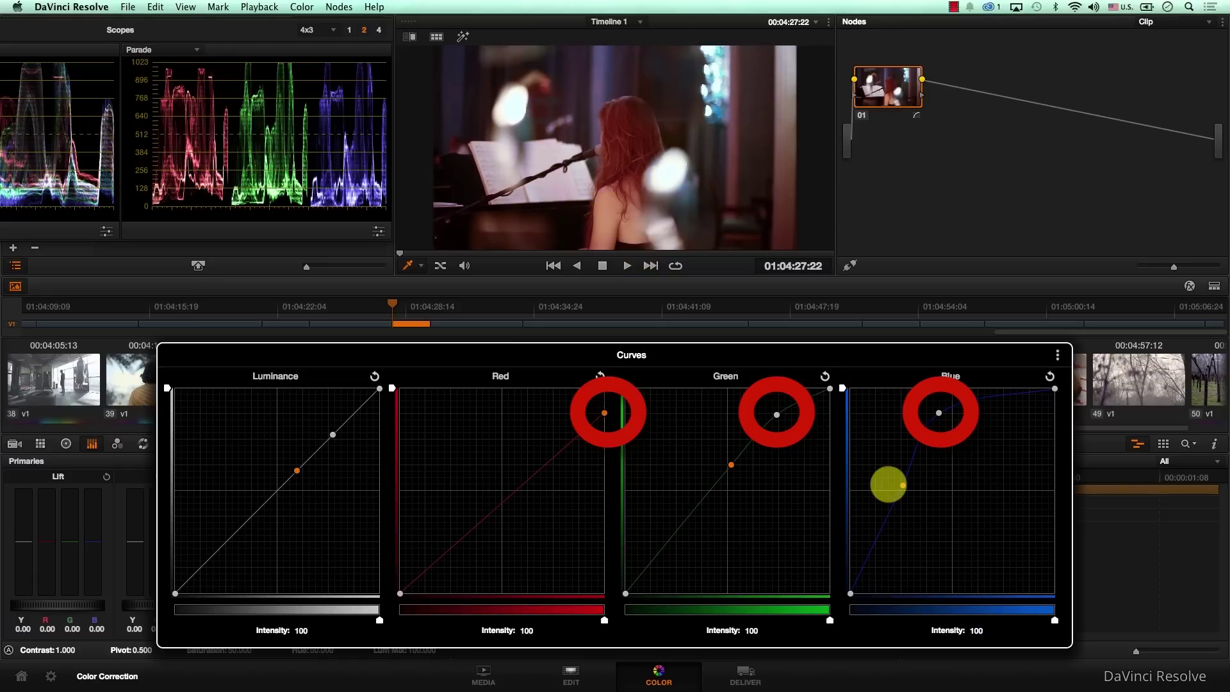
mouse_move(902, 486)
left_mouse_down()
mouse_move(897, 527)
mouse_move(901, 467)
mouse_move(903, 505)
mouse_move(903, 477)
mouse_move(904, 494)
left_mouse_up()
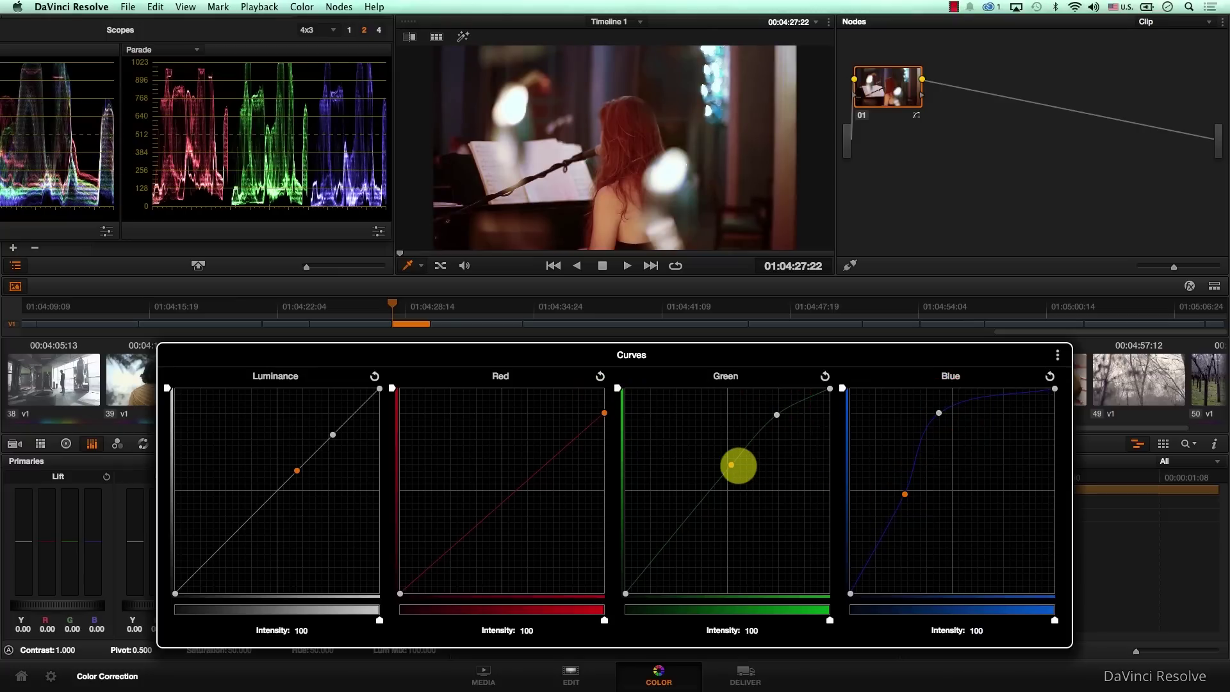
left_click_drag(731, 464, 732, 473)
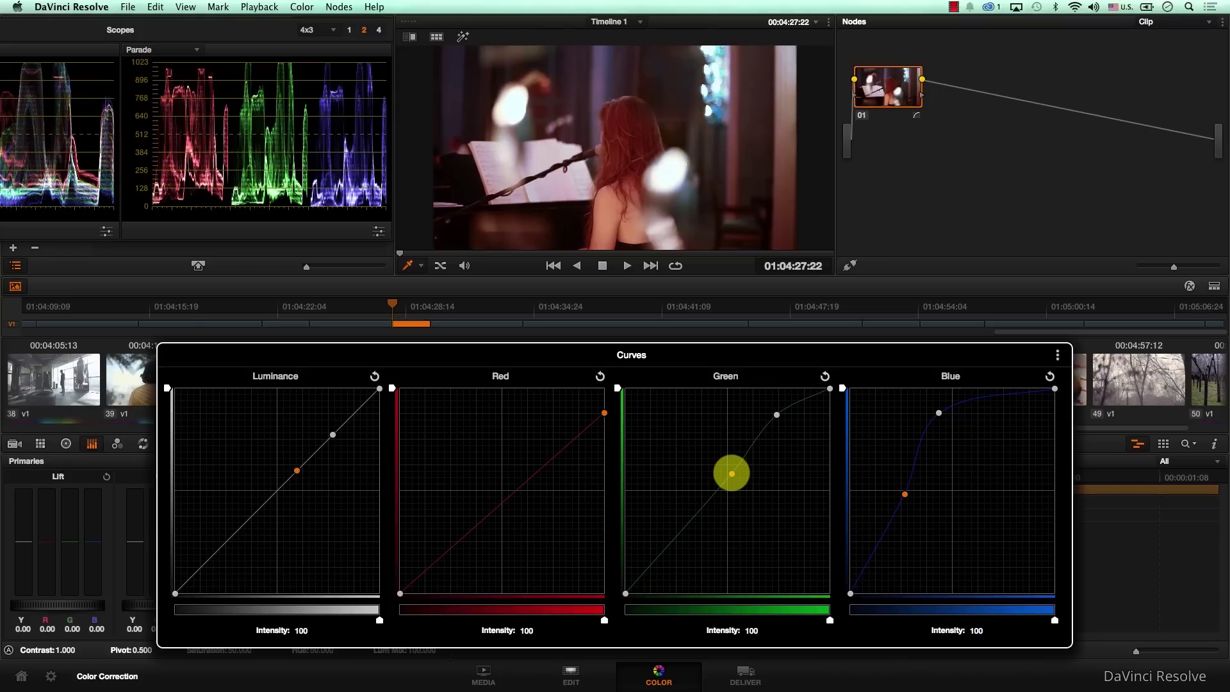
- Sample the singer and a neutral spot, then add a Red midtone point and drag it down
left_click(614, 209)
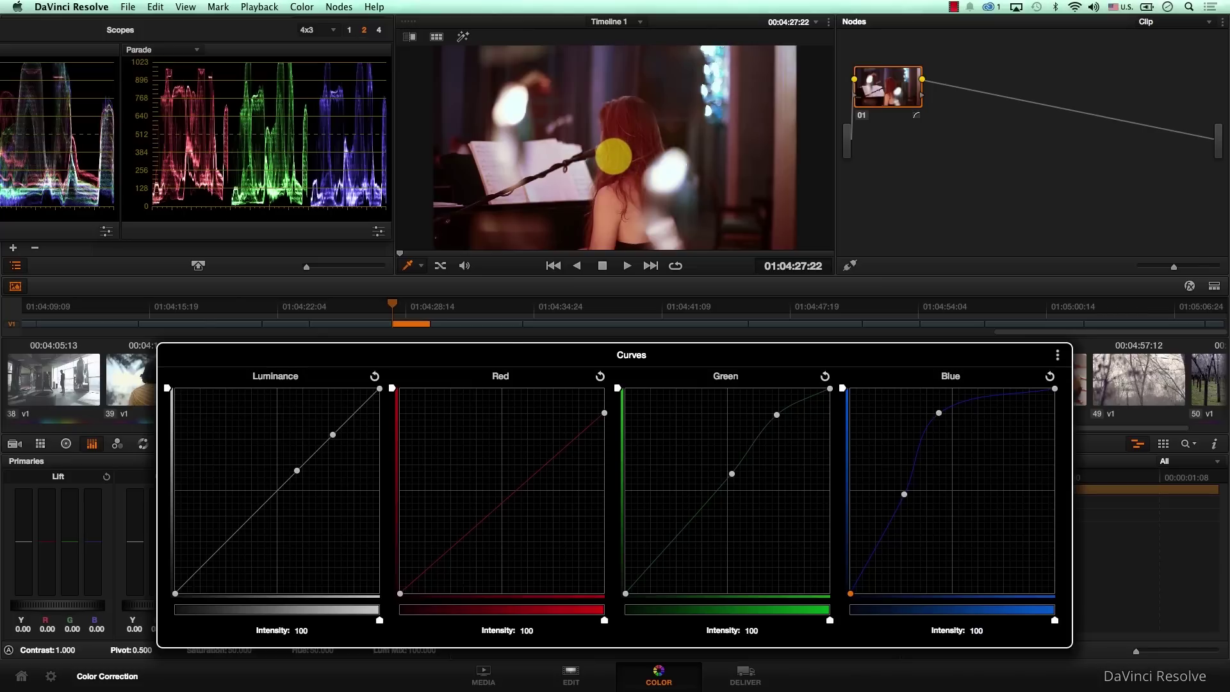
left_click(615, 157)
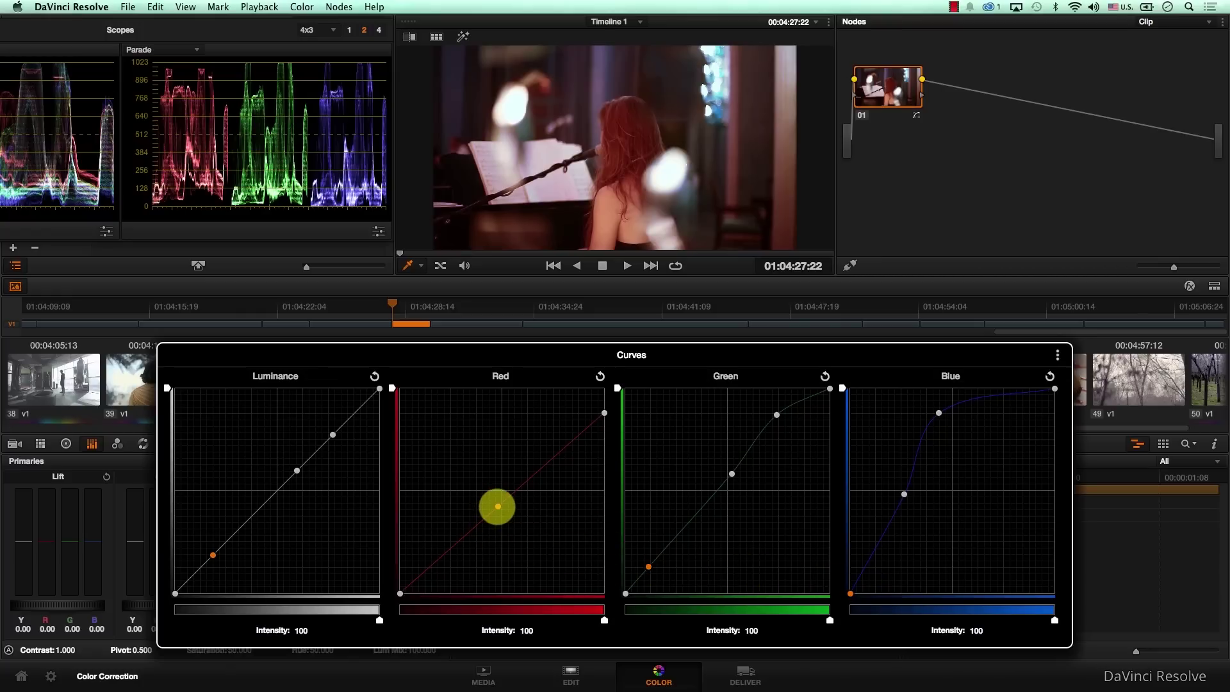
left_click(497, 512)
left_click_drag(497, 512, 495, 527)
- Collapse the curves, raise saturation to 75.6, compare with bypass, then load the last clip, 51
left_click(263, 315)
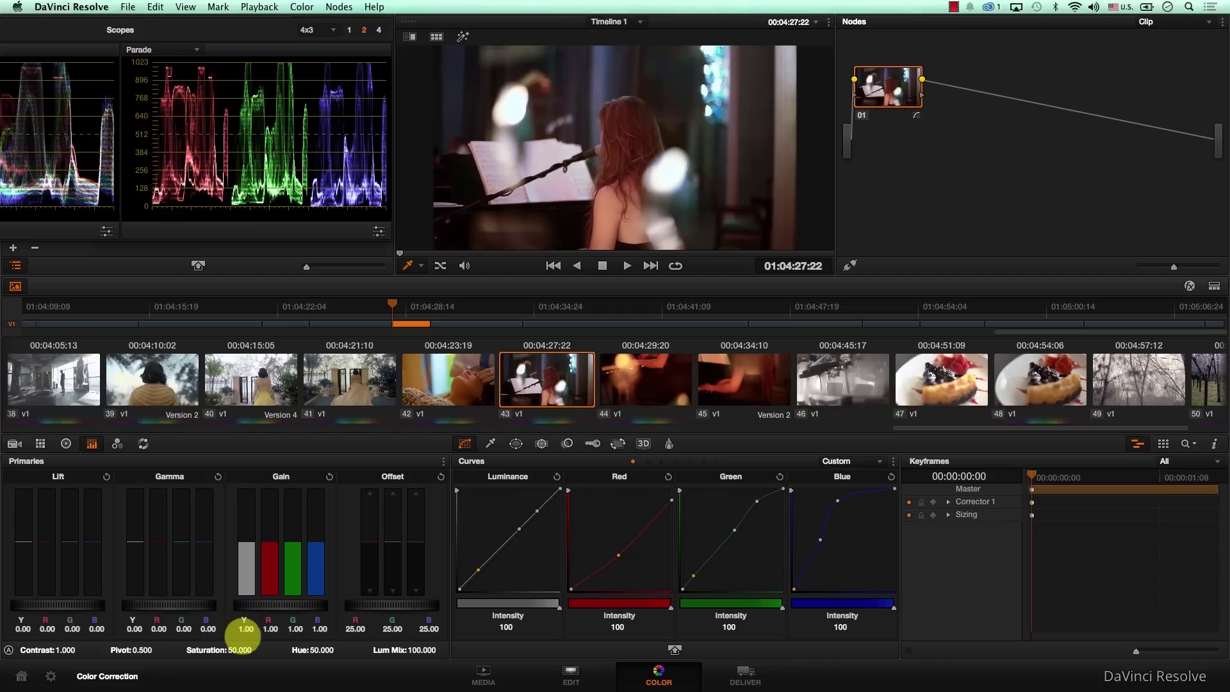
left_click_drag(241, 649, 324, 647)
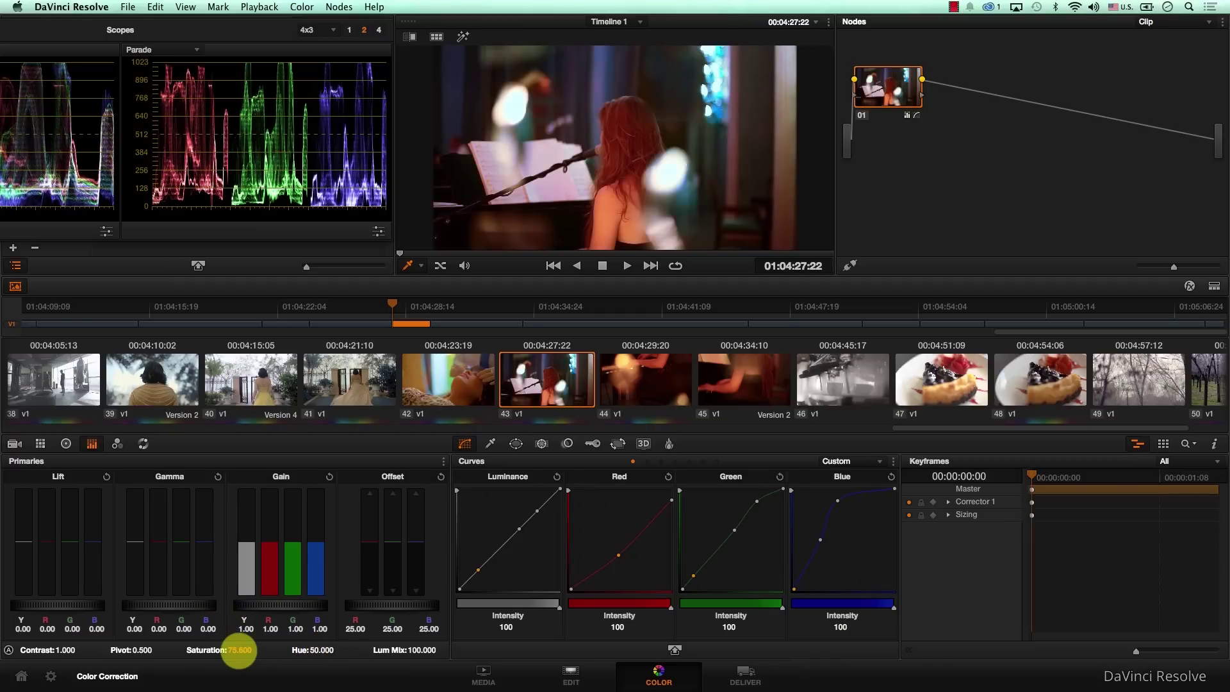
key("shift+d")
key("shift+d")
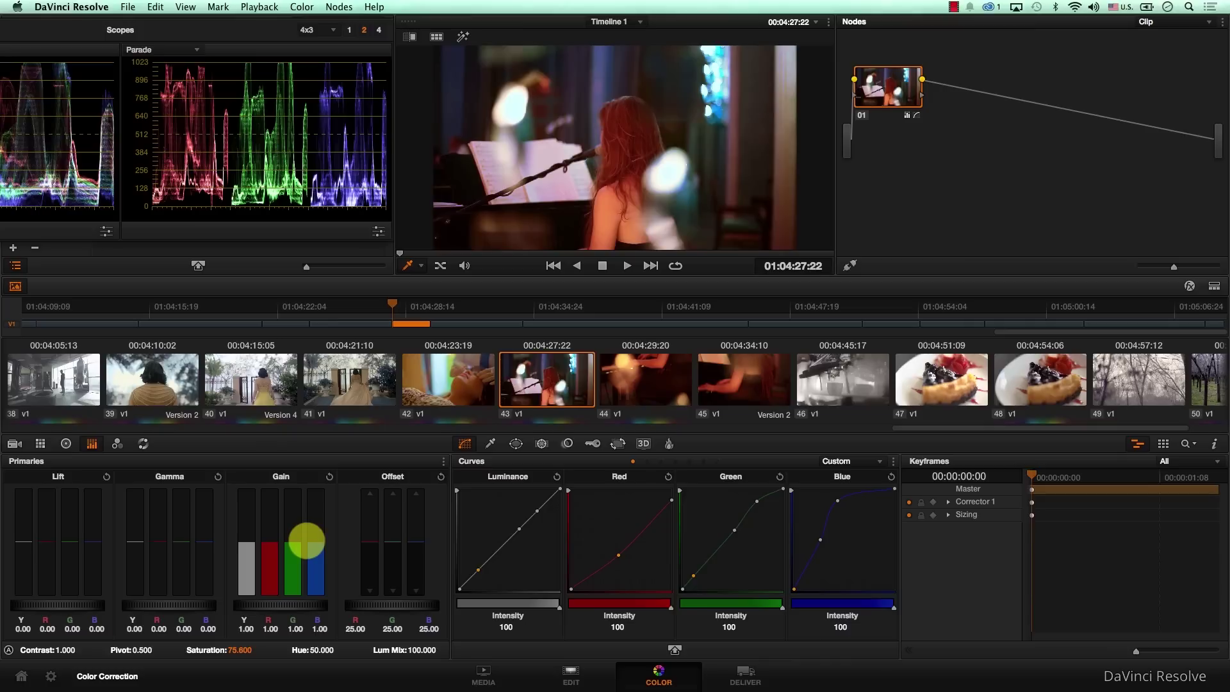
key("End")
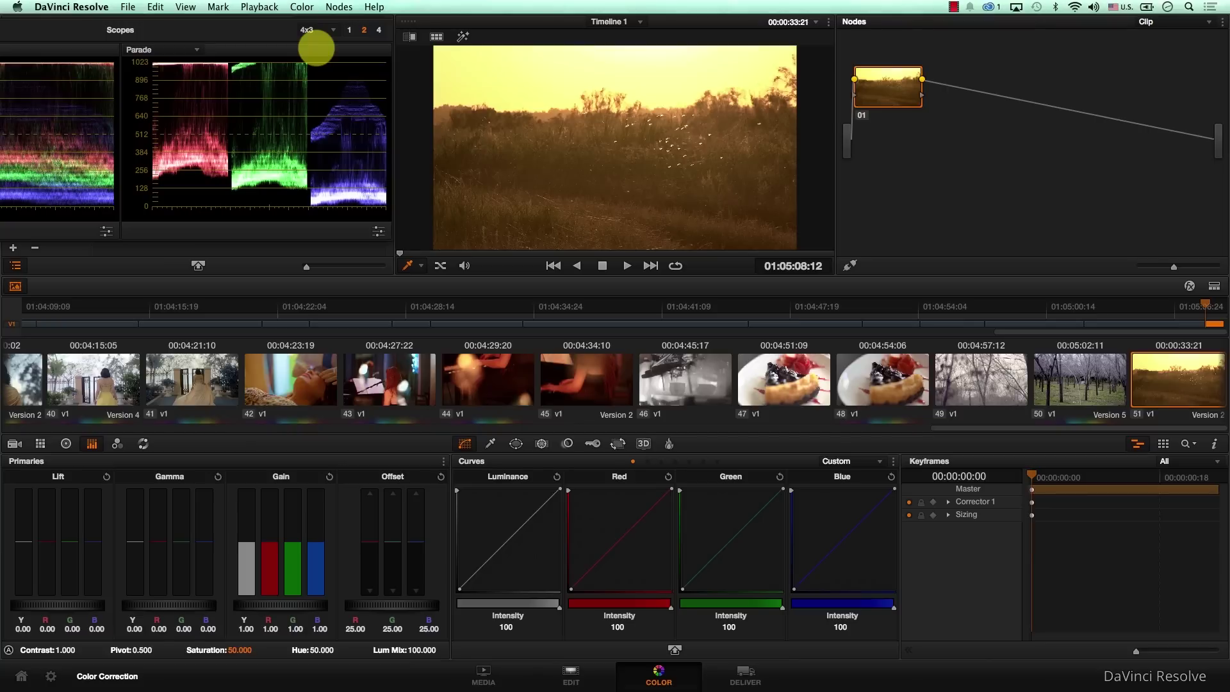
- Open the enlarged curves for clip 51 and sample a field spot onto every channel
left_click(675, 649)
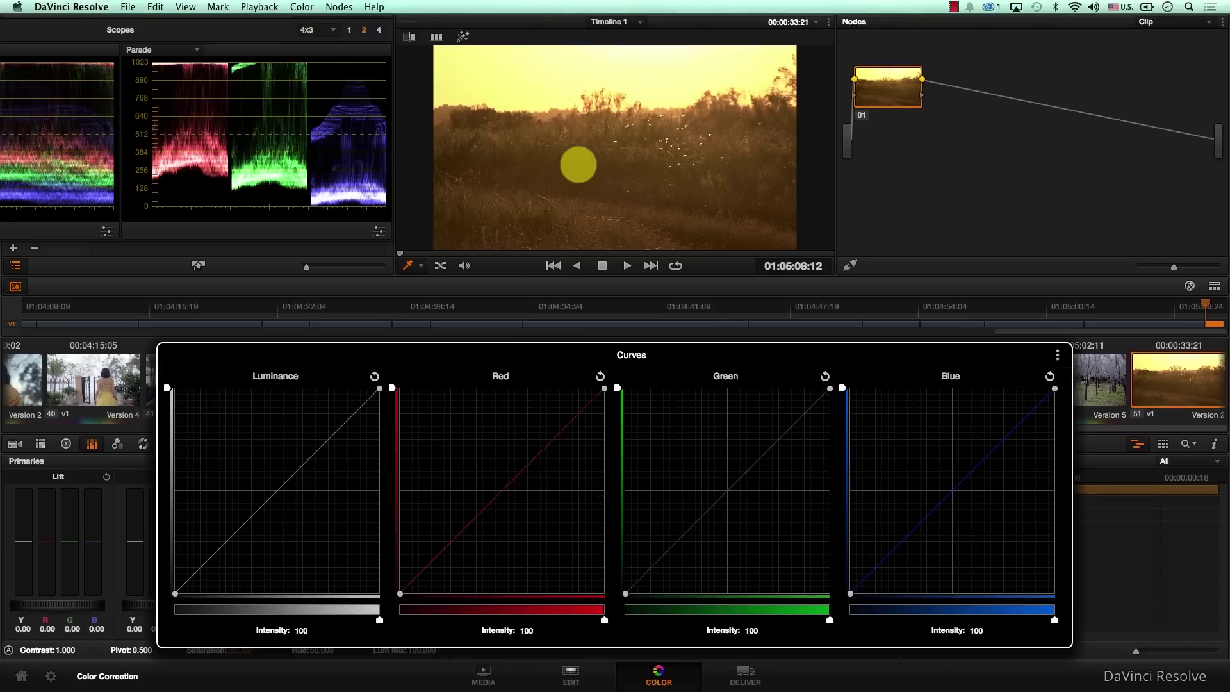
left_click(579, 155)
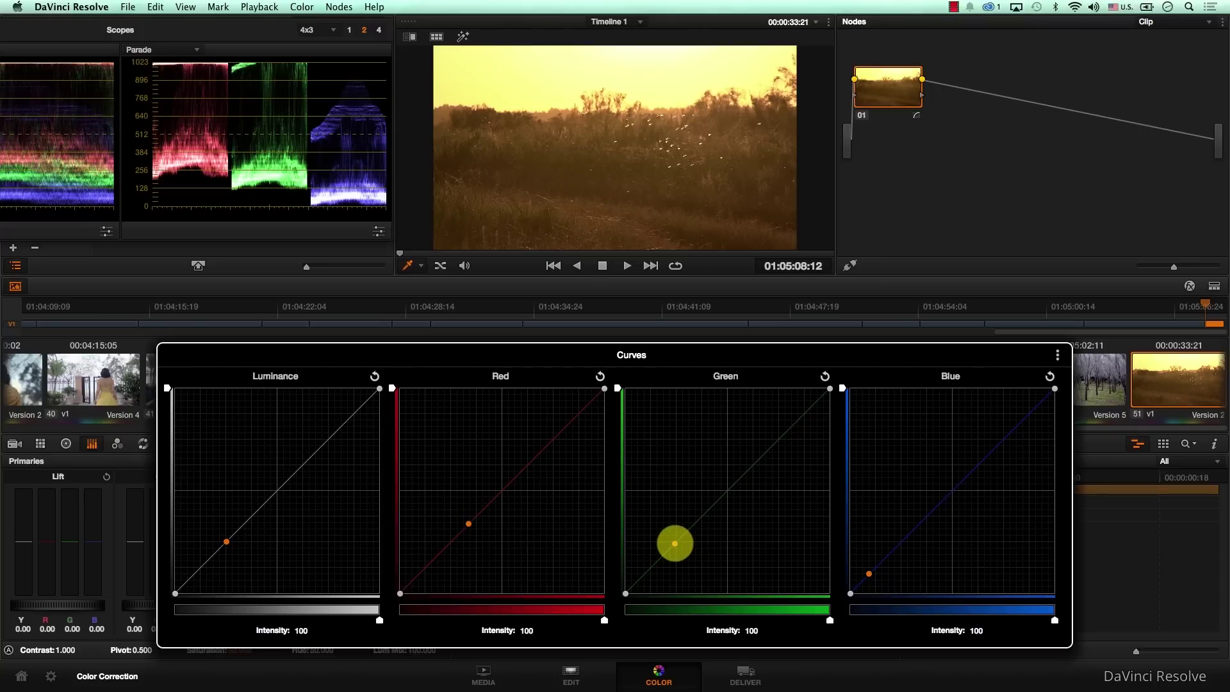
- Raise Green at the field sample, resample, then add a Luminance shadow point and drag it down
left_click_drag(674, 543, 677, 505)
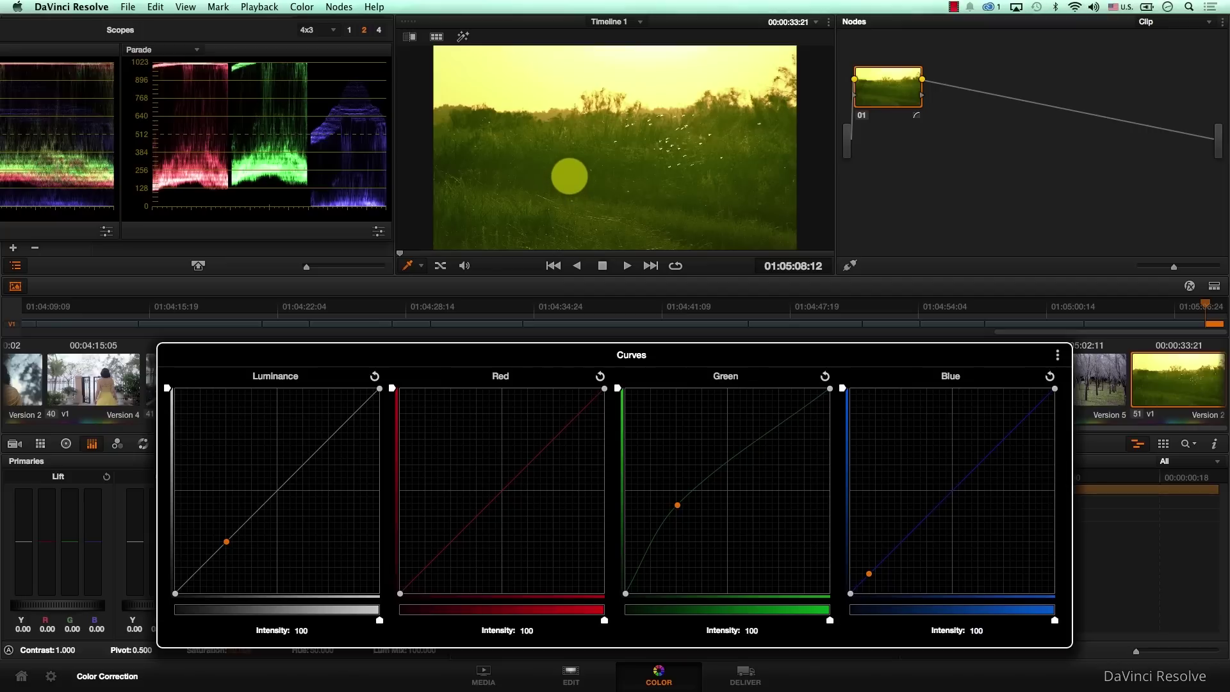
left_click(569, 176)
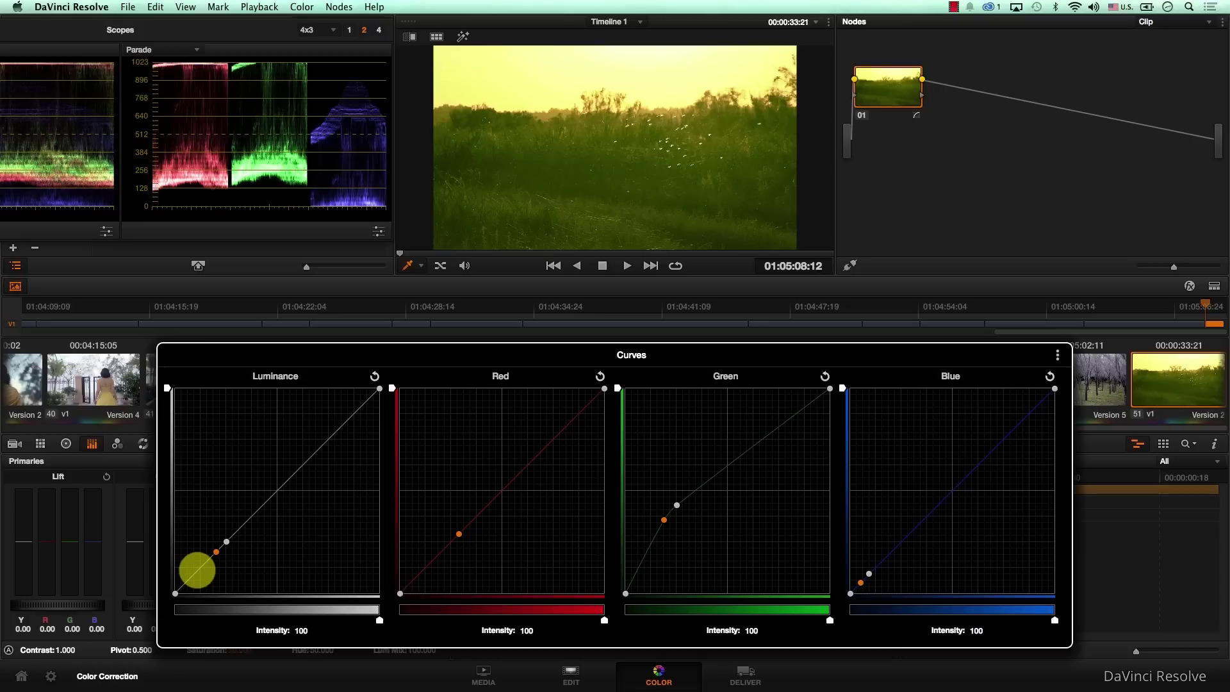
left_click(198, 570)
left_click_drag(197, 570, 202, 587)
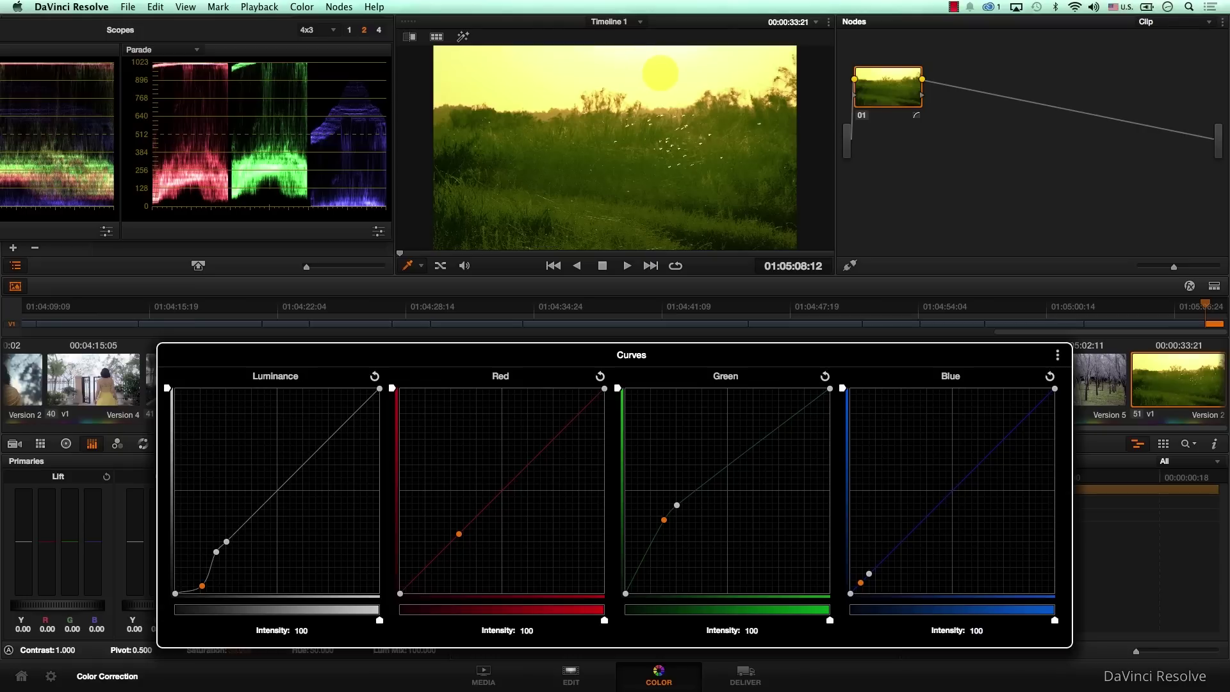
- Push a new Blue point up toward the highlights and adjust the low Luminance point, comparing with Shift+D
left_click(988, 455)
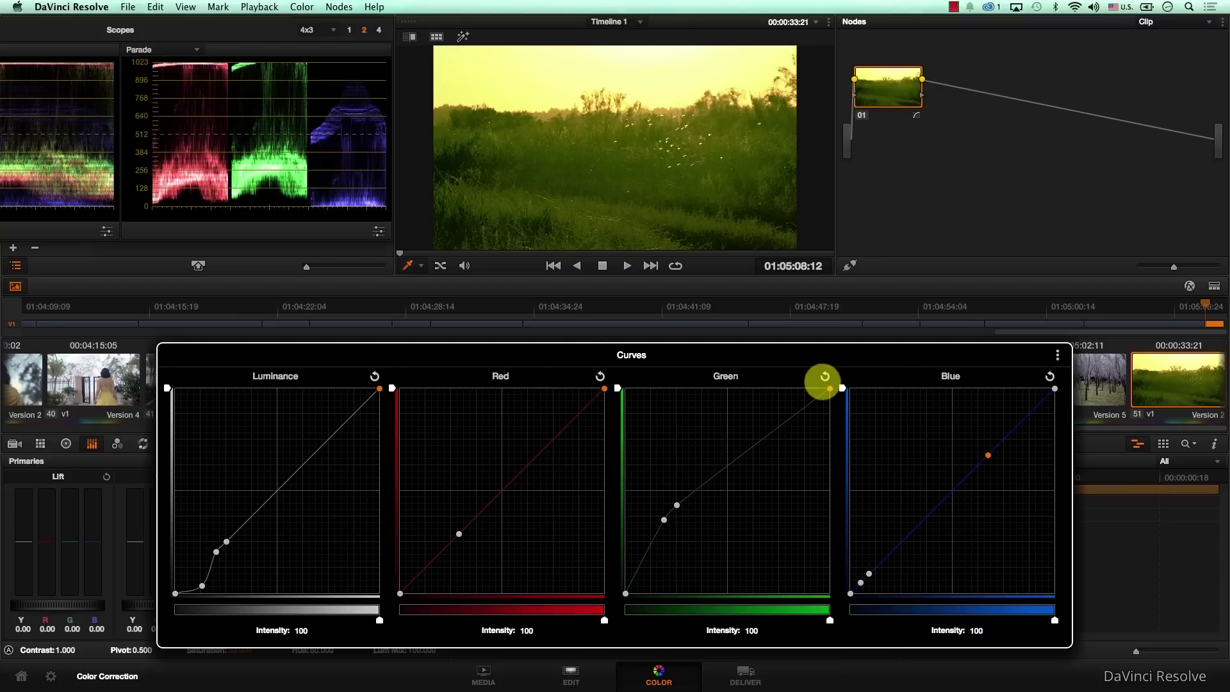
left_click_drag(983, 452, 985, 397)
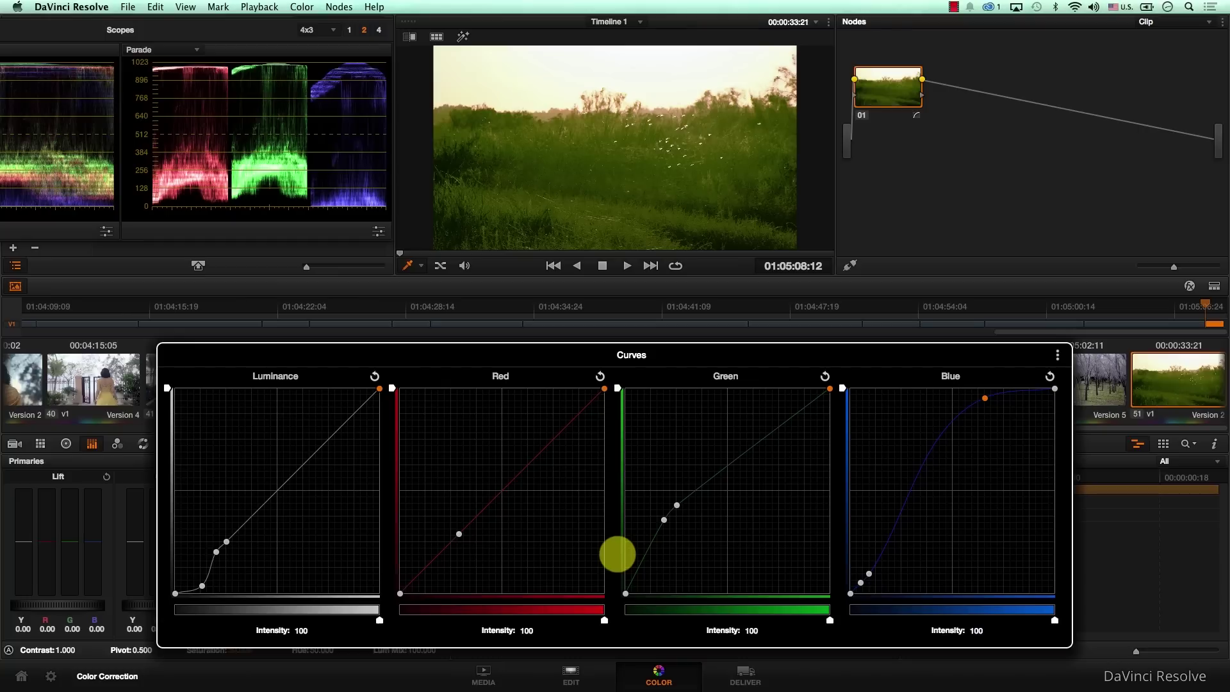
key("shift+d")
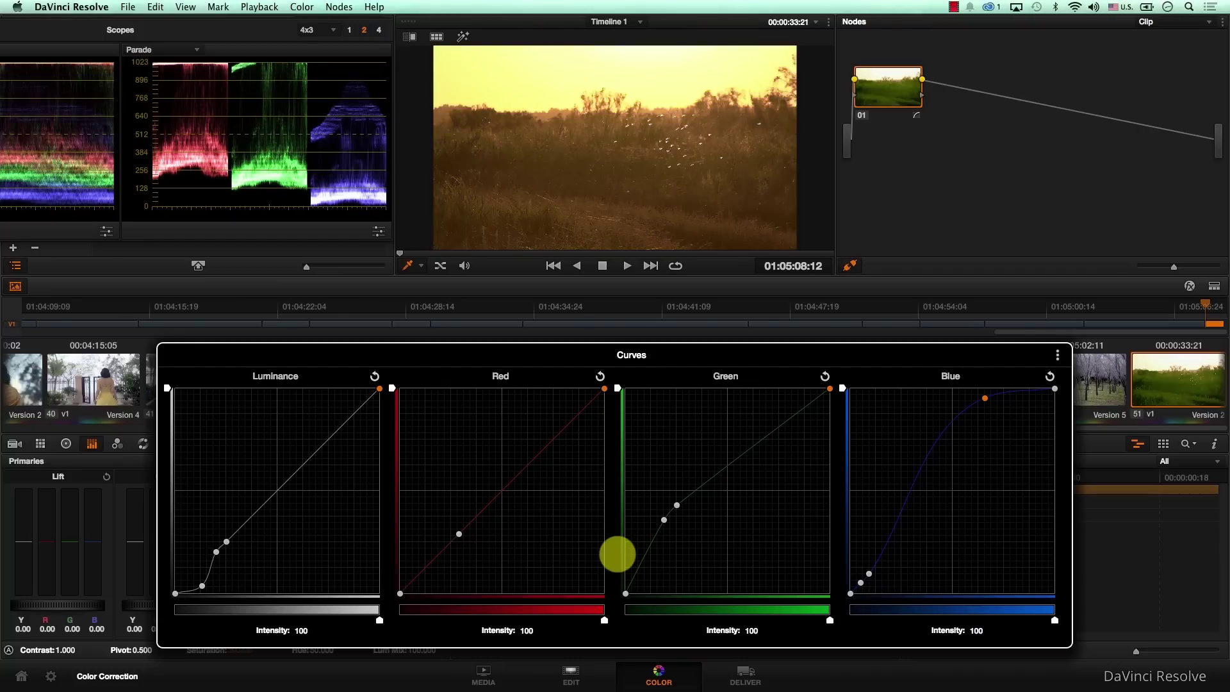
key("shift+d")
left_click_drag(216, 551, 228, 531)
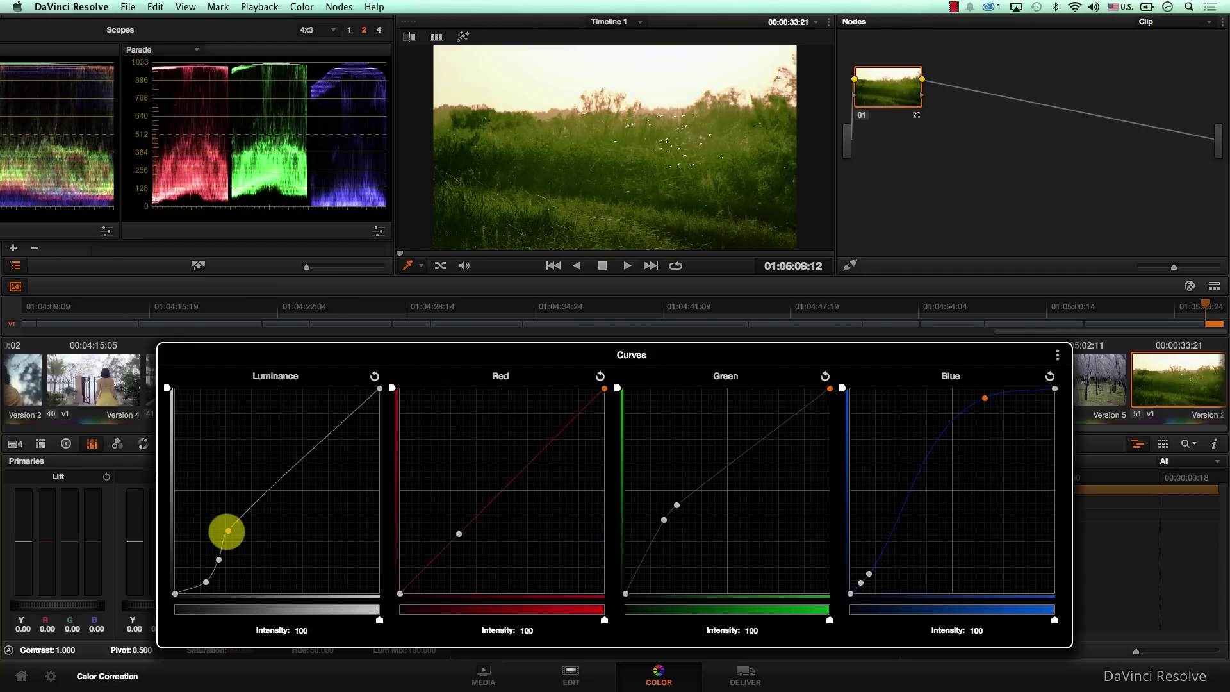
key("shift+d")
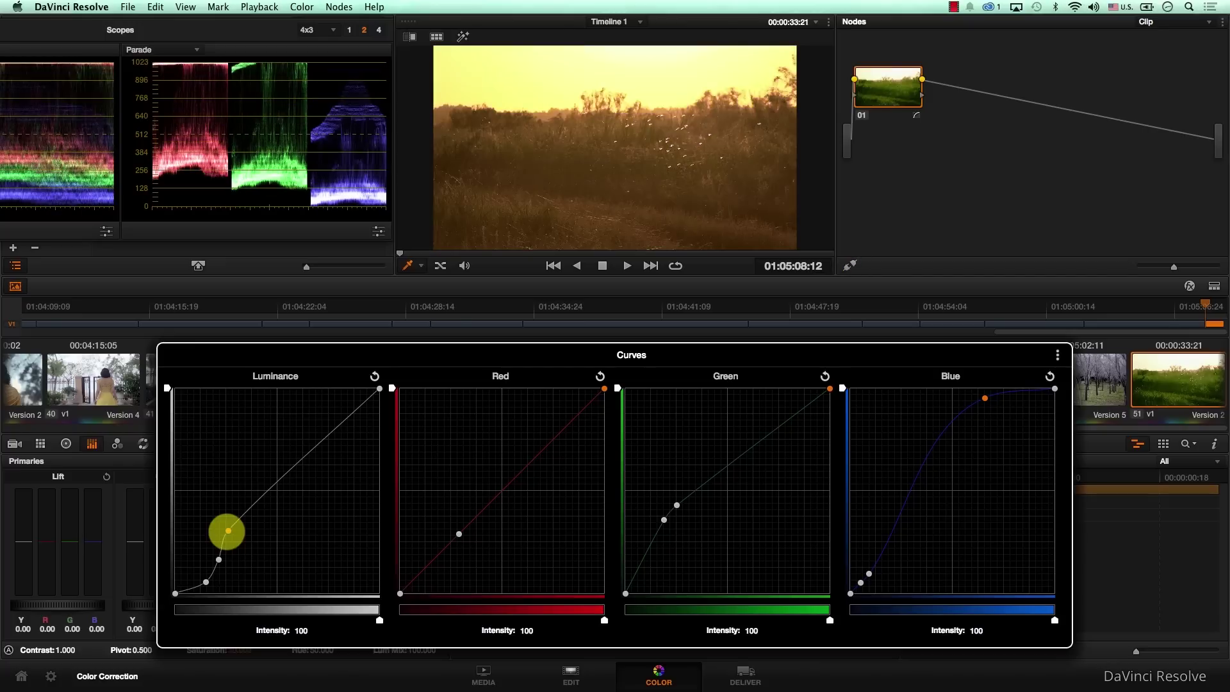